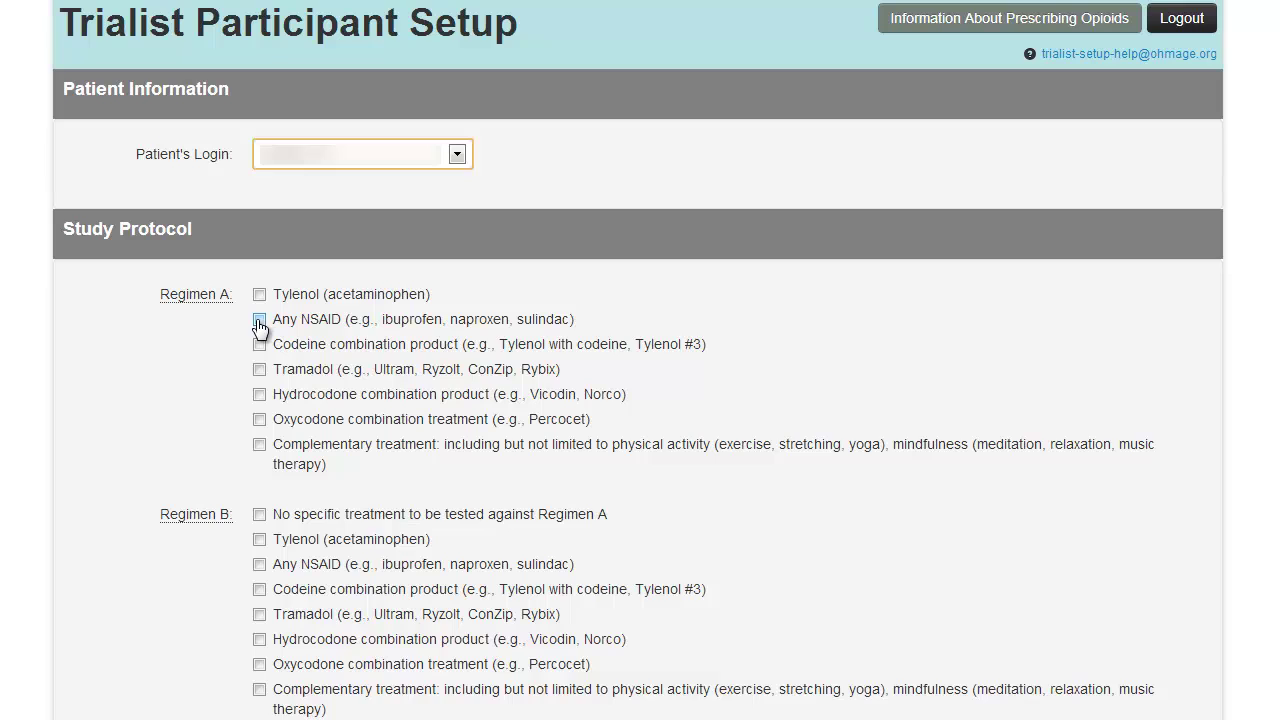
Step: Assign any NSAID and complementary treatment to Regimen A, and the hydrocodone combination product to Regimen B
click(259, 322)
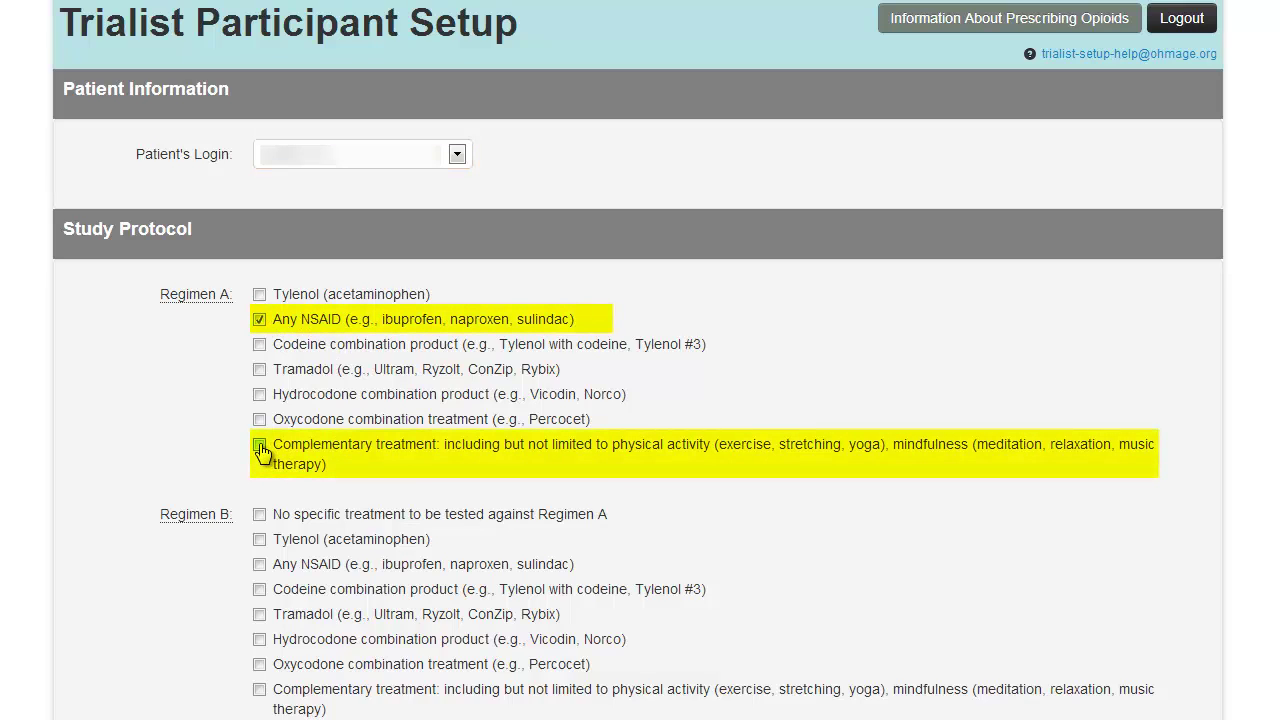
click(259, 446)
click(260, 641)
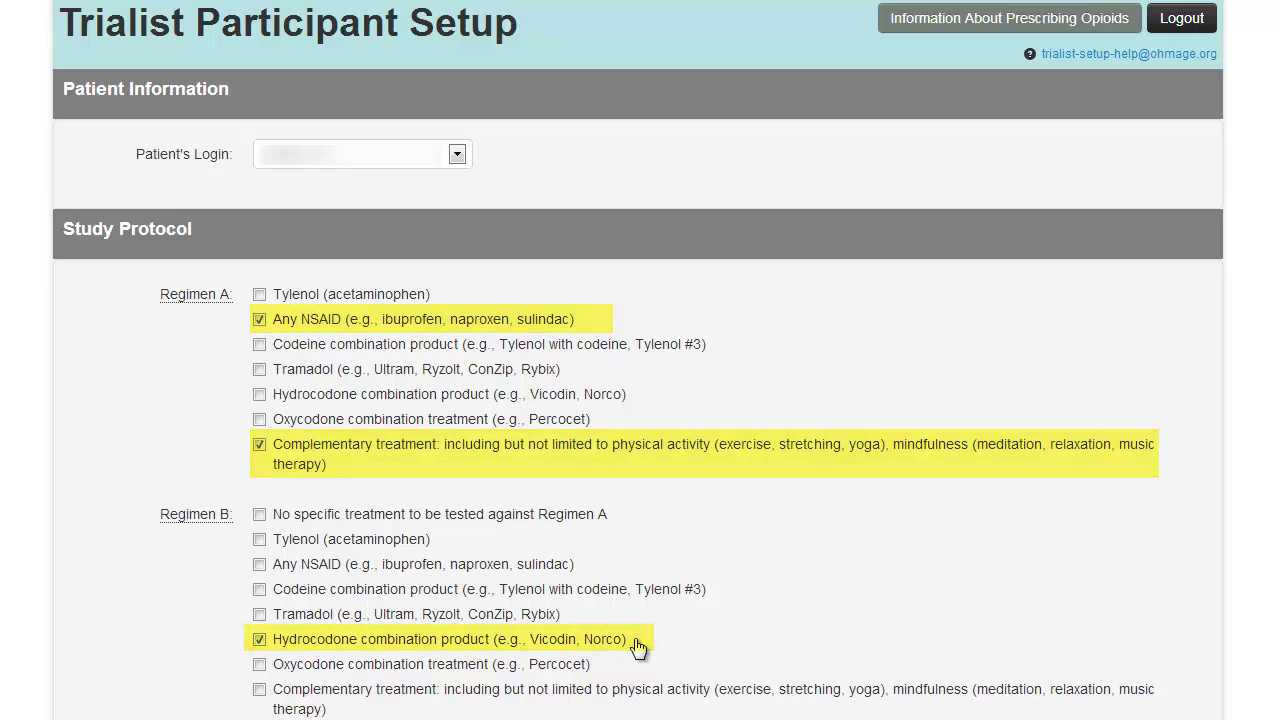
Step: Replace Regimen B's hydrocodone selection with the option for no specific treatment to be tested against Regimen A
click(260, 640)
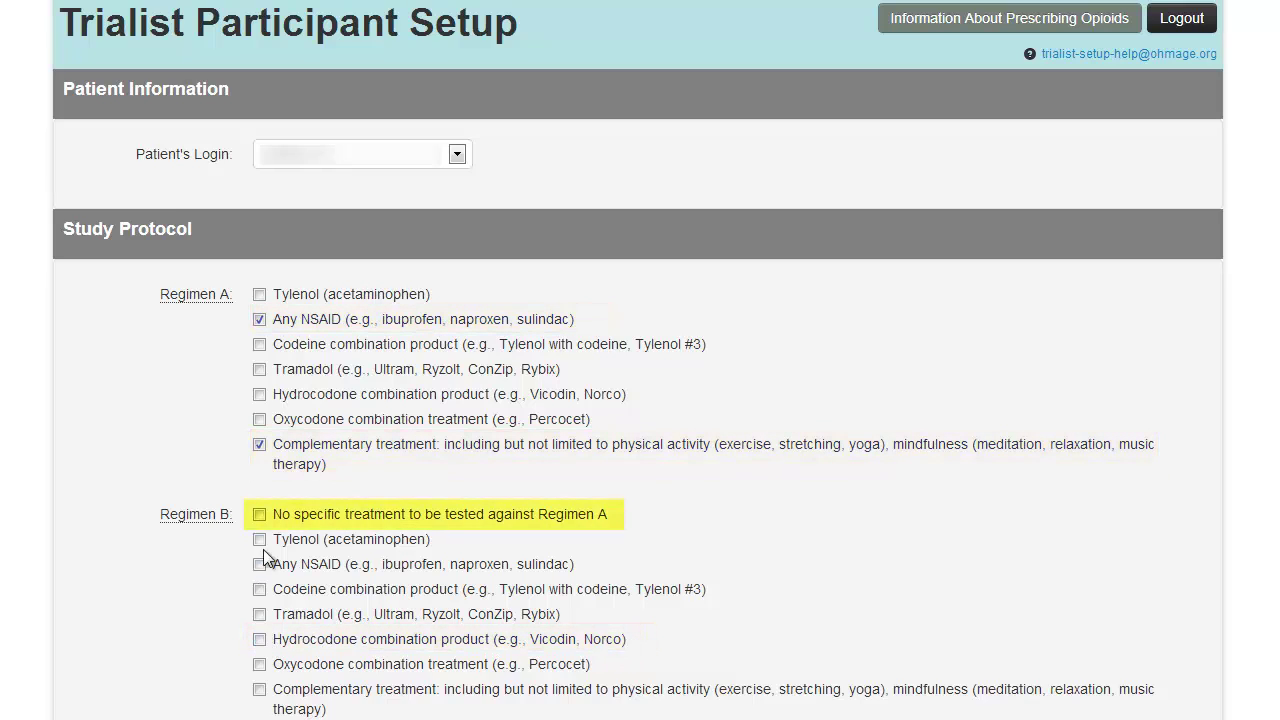
click(260, 515)
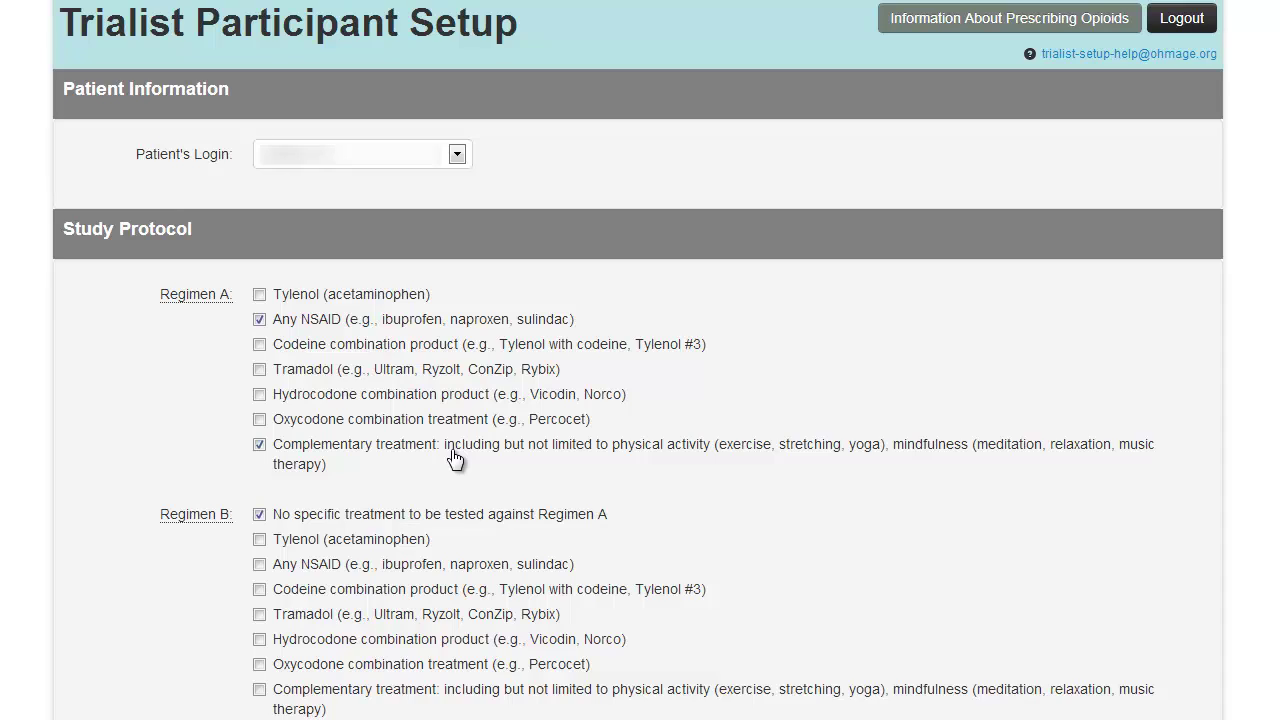
Step: Make the hydrocodone combination product the only treatment in Regimen A and Tylenol (acetaminophen) the only one in Regimen B
click(259, 444)
click(259, 394)
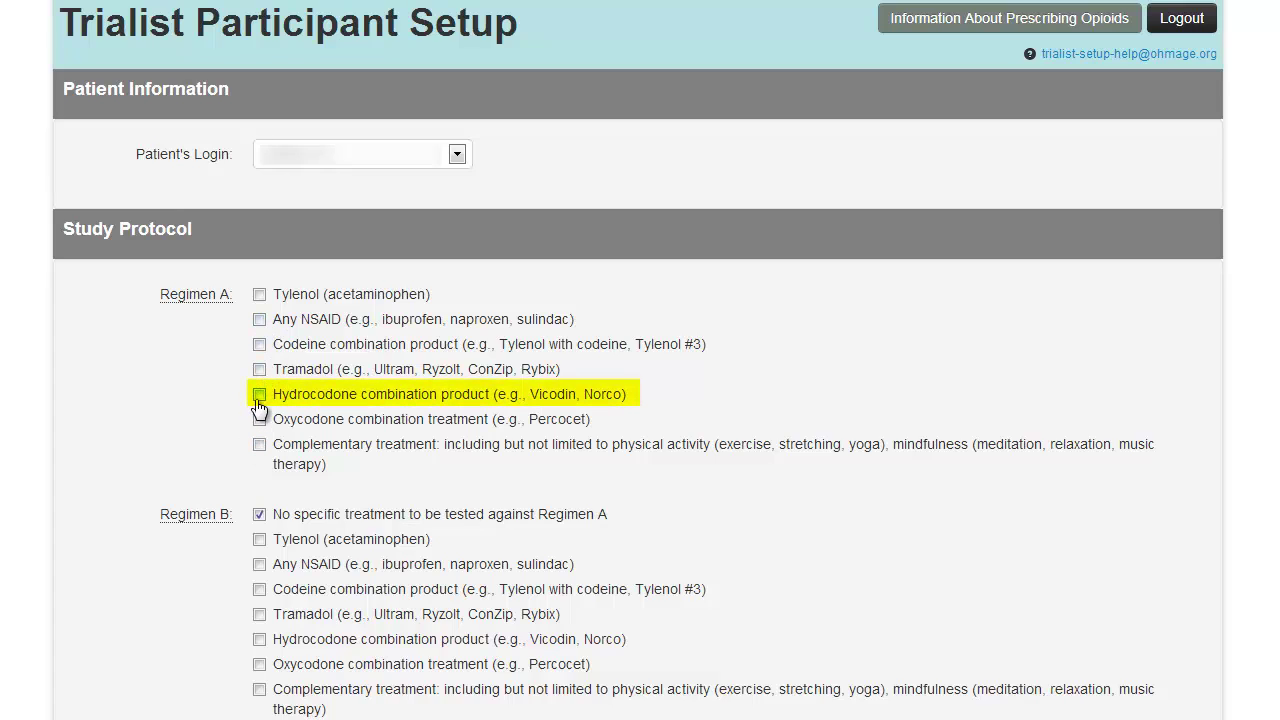
click(259, 539)
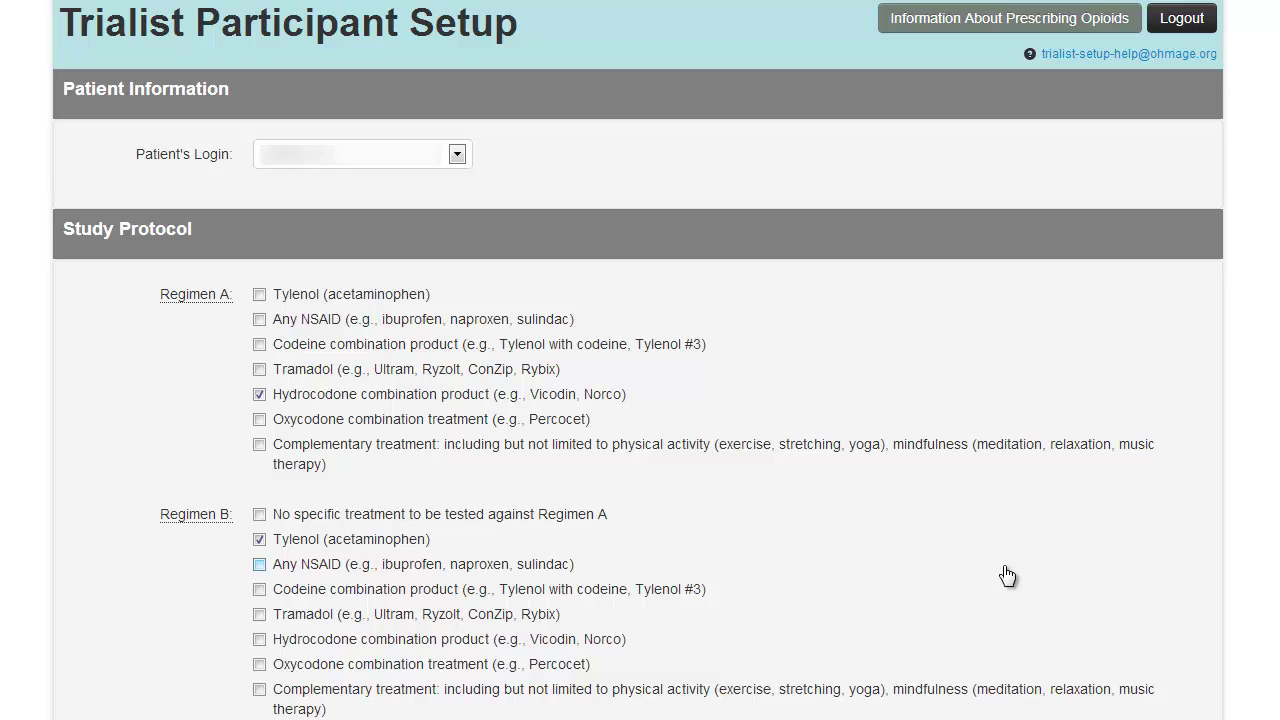
Step: Answer No to prescribing or continuing additional pain treatments, and set the study start date to 2014-01-13
scroll(640, 360, down, 3)
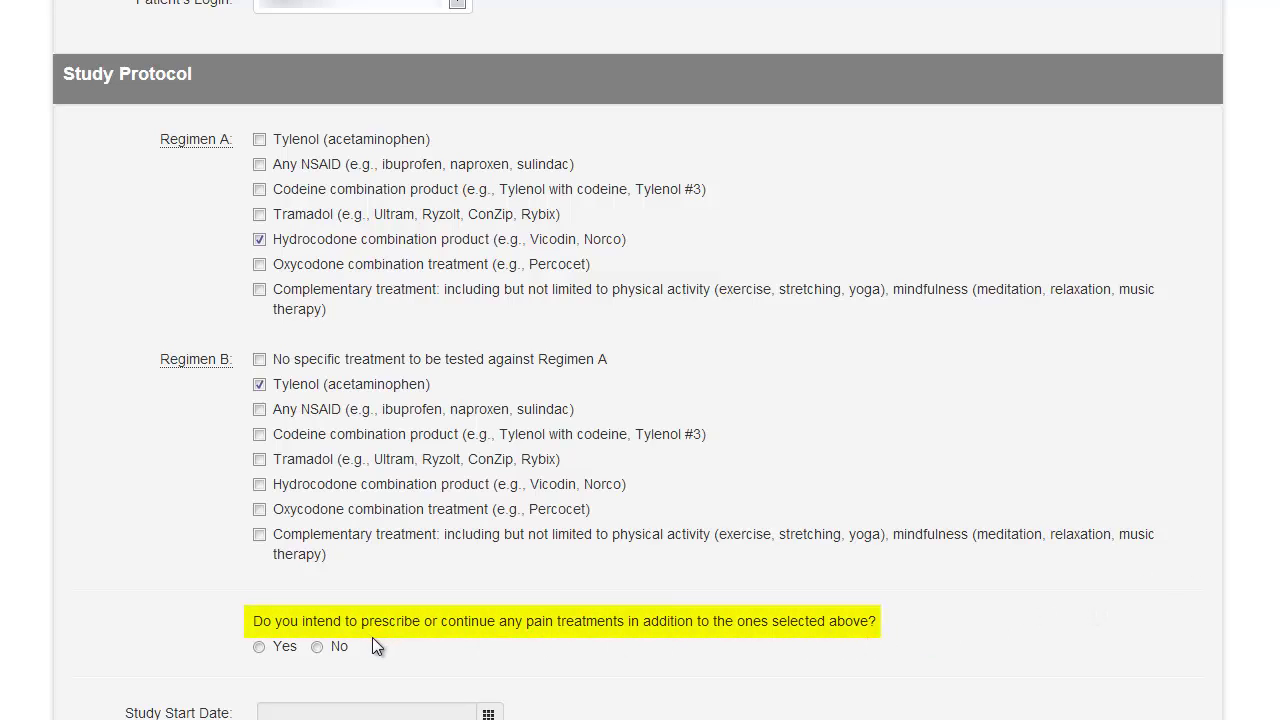
click(317, 648)
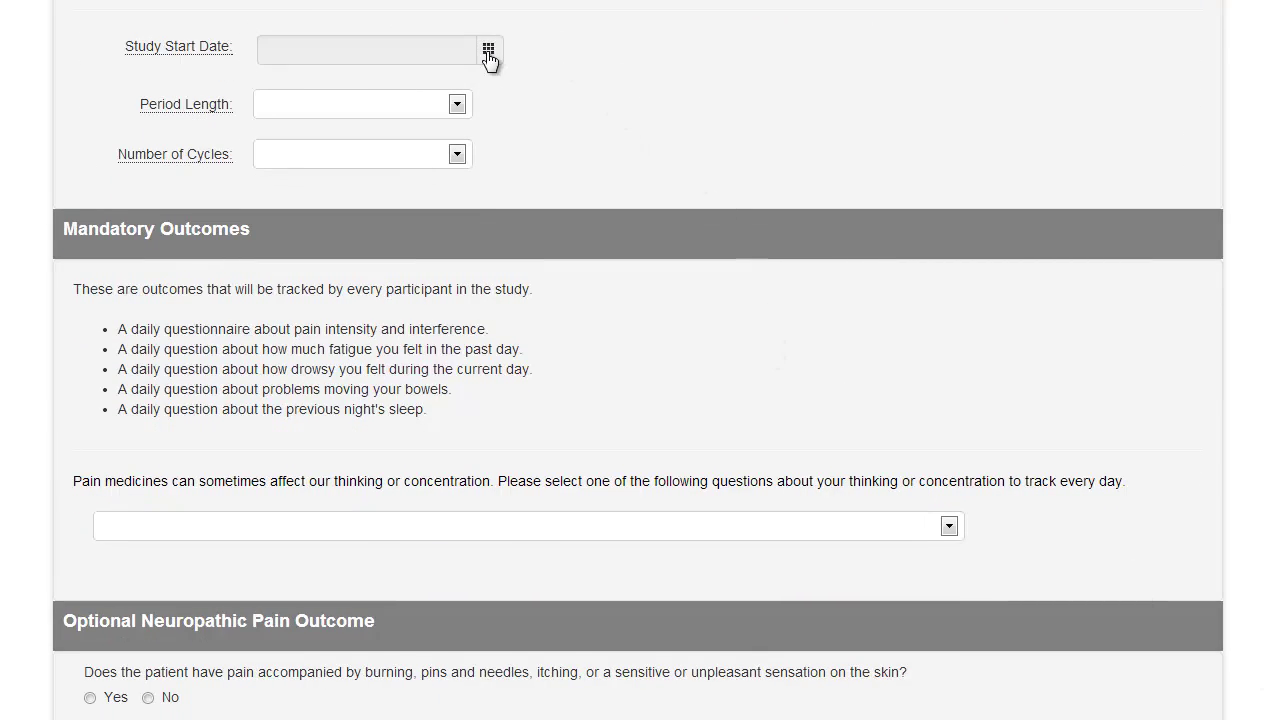
click(488, 52)
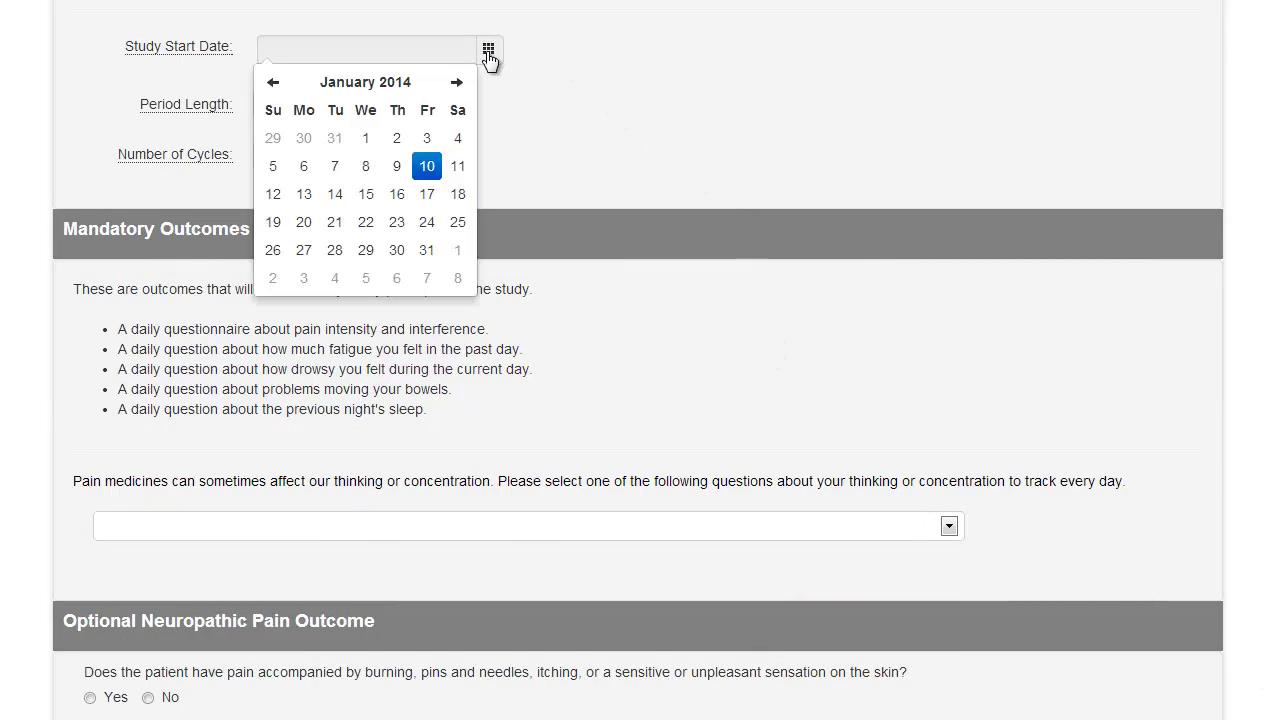
click(310, 205)
click(623, 145)
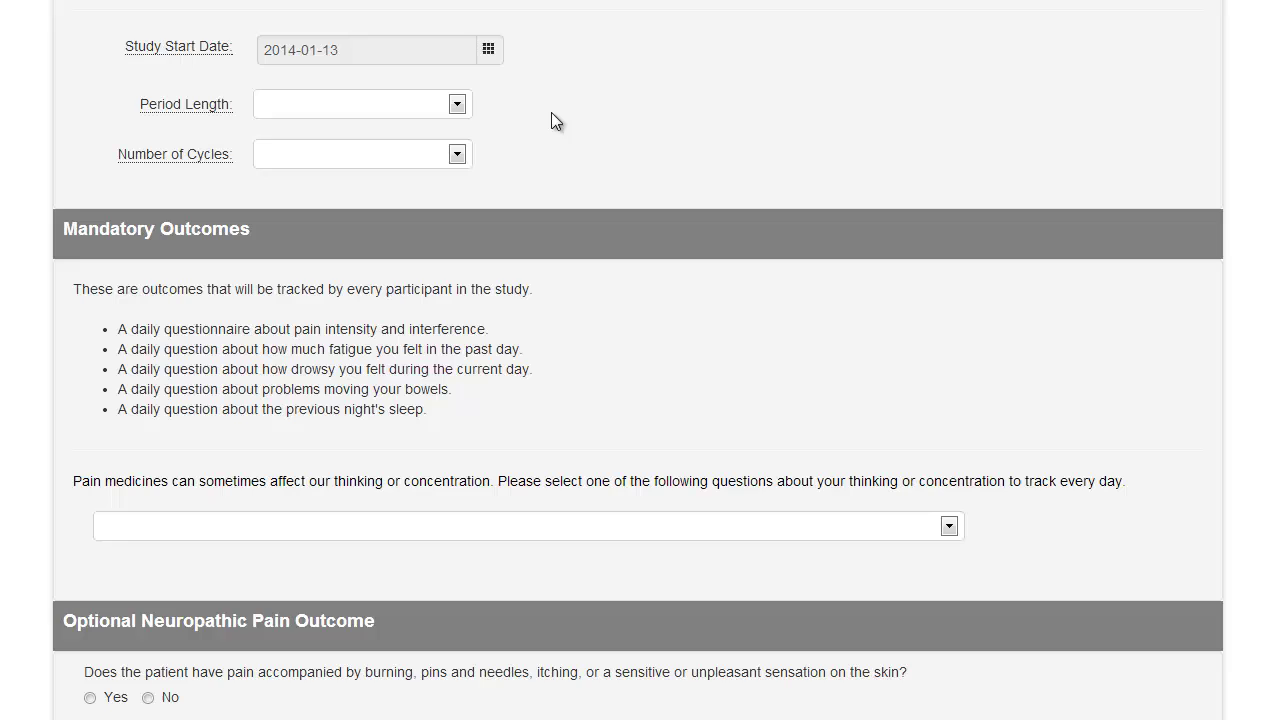
Step: Set the study's period length to 1 Week and the number of cycles to 2
click(457, 106)
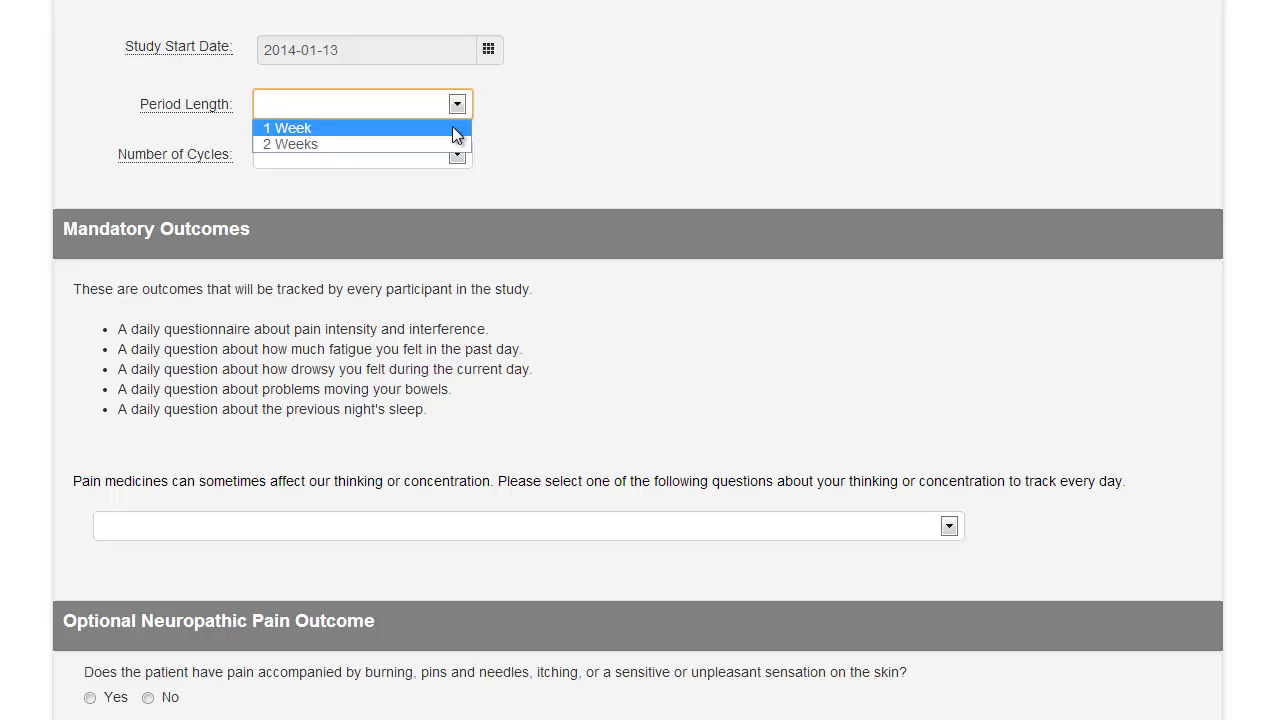
click(452, 127)
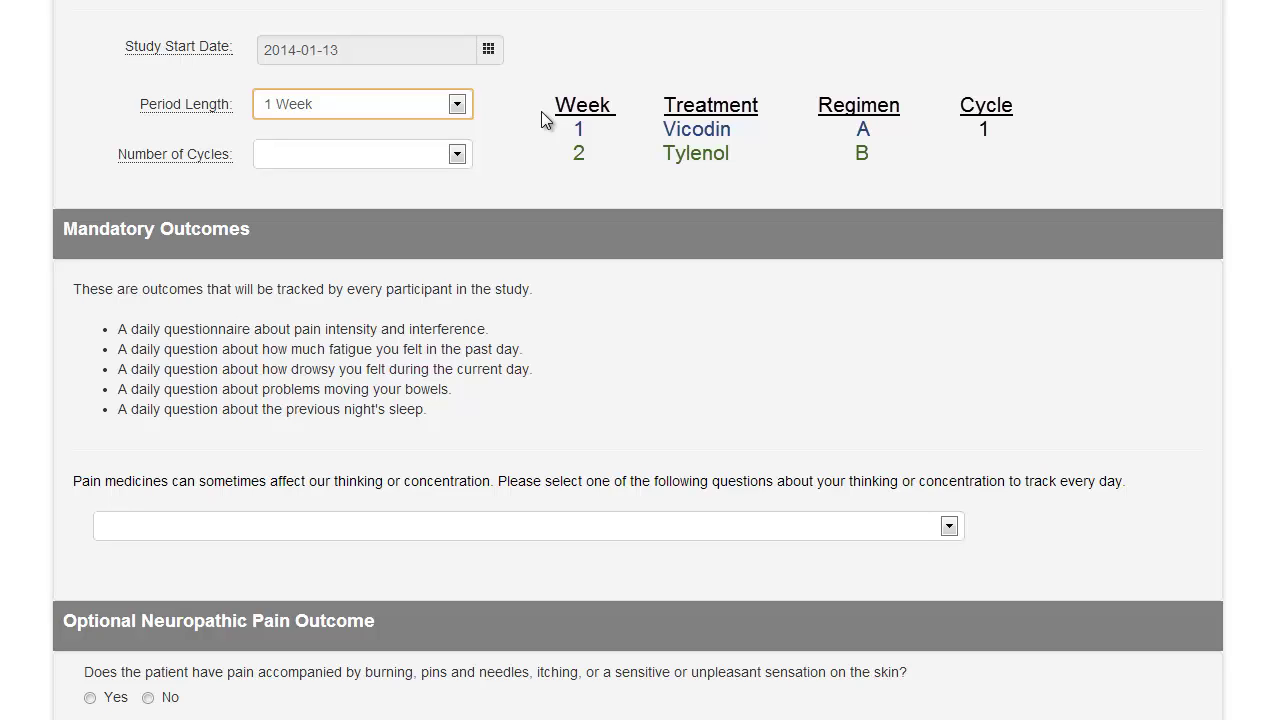
click(457, 156)
key(Down)
key(Down)
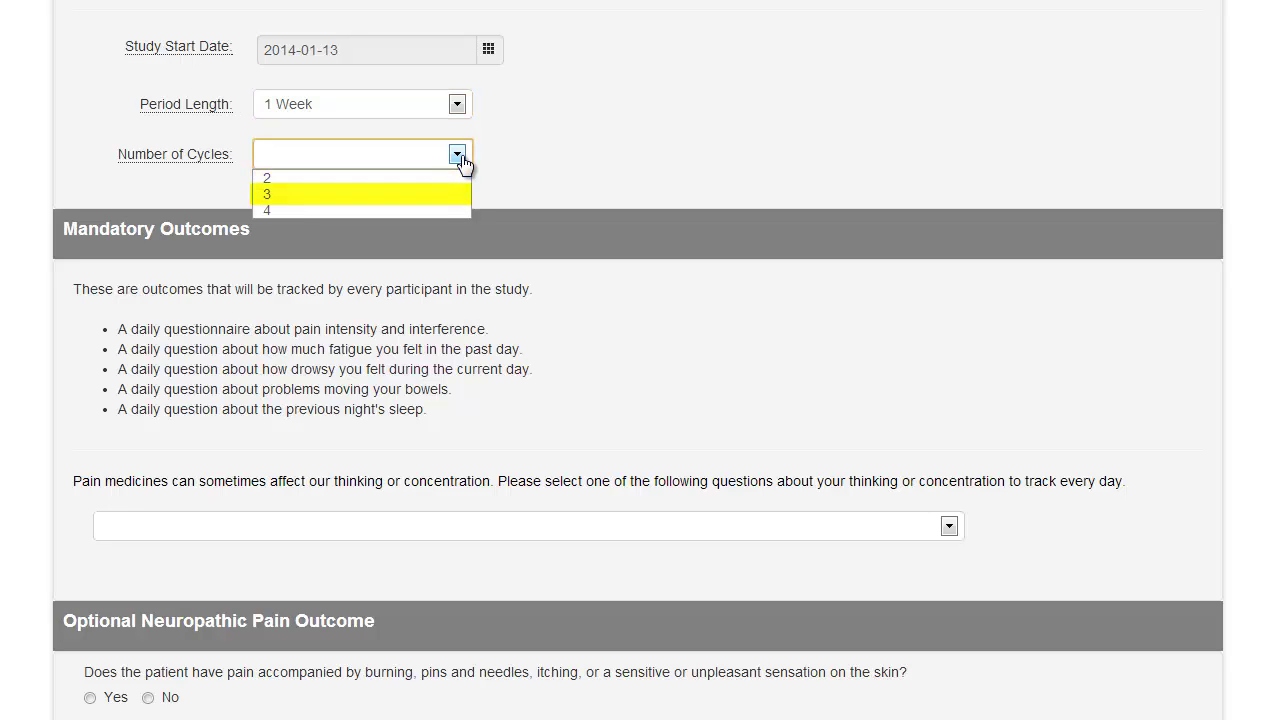
key(Down)
key(Down)
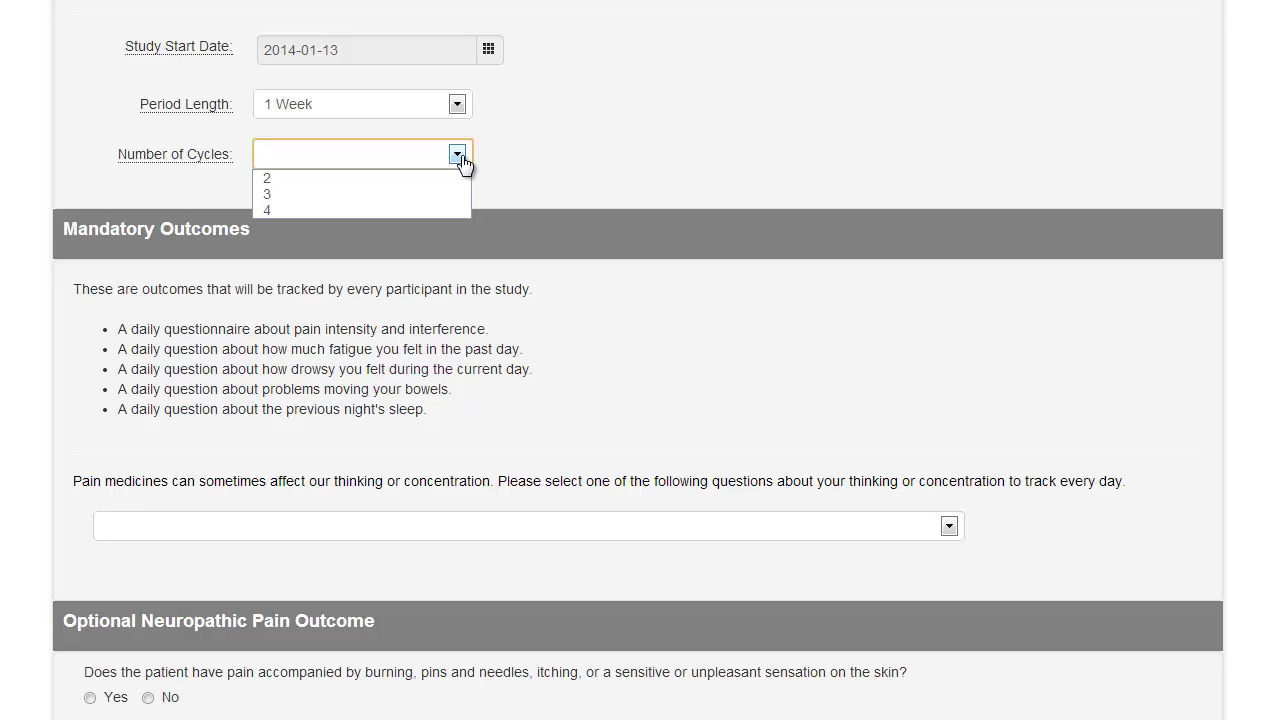
click(450, 176)
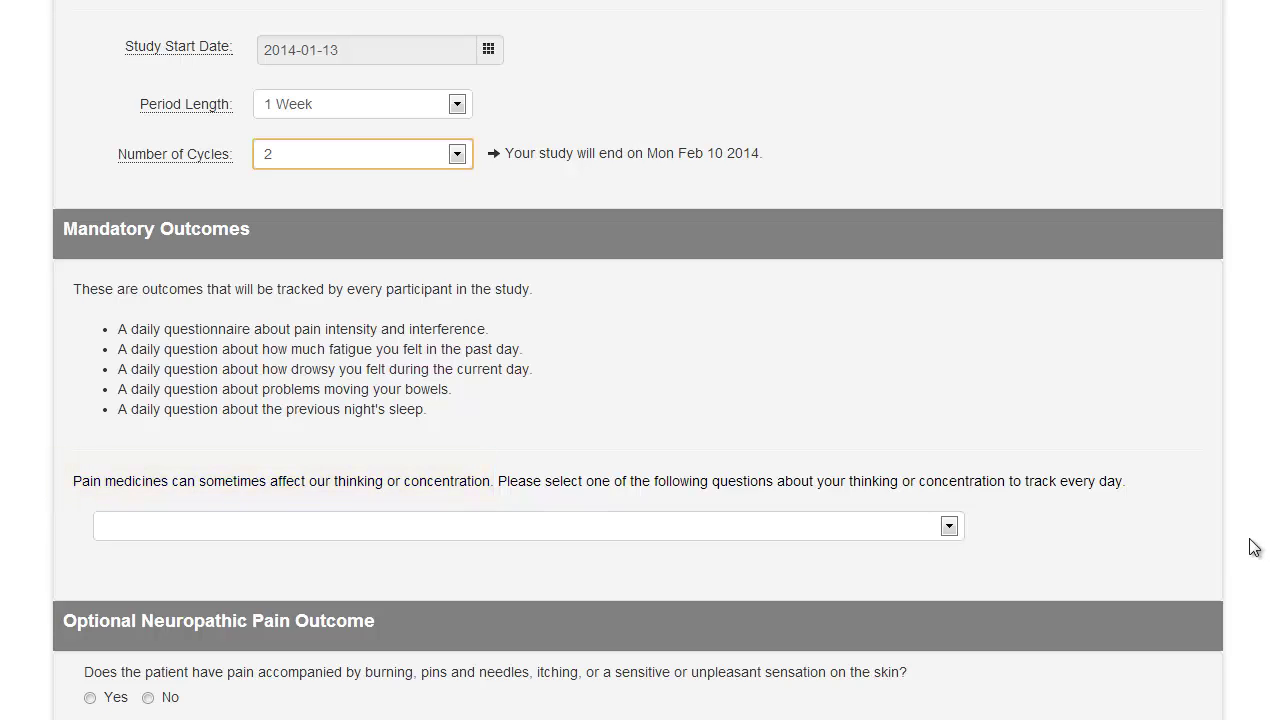
Step: Choose "My thinking has been foggy" as the daily concentration question and answer Yes to the neuropathic pain question
click(947, 527)
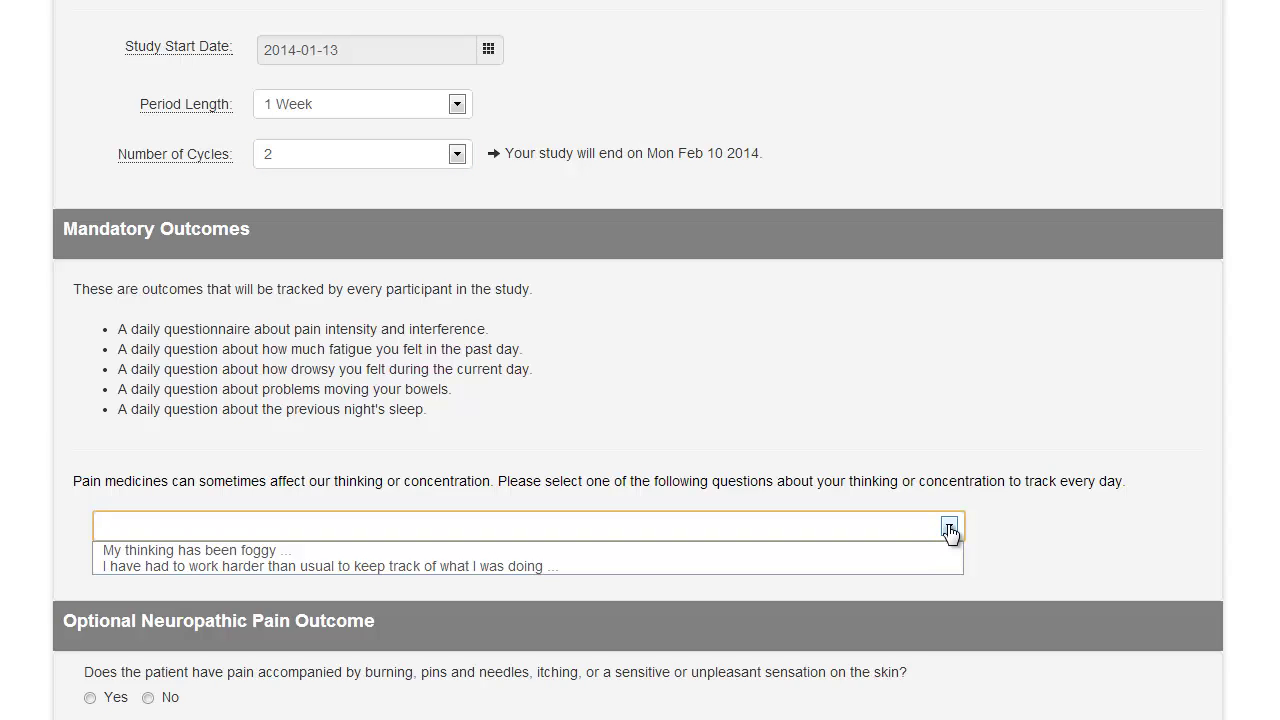
click(940, 550)
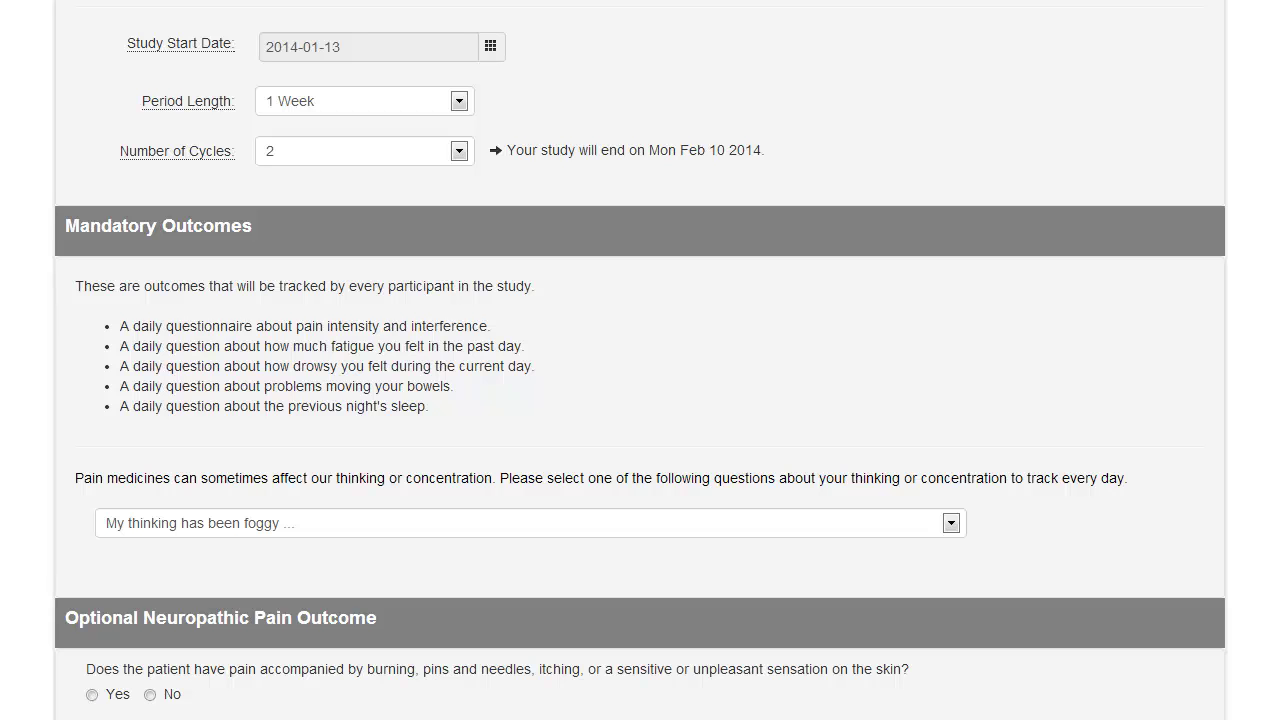
scroll(640, 360, down, 2)
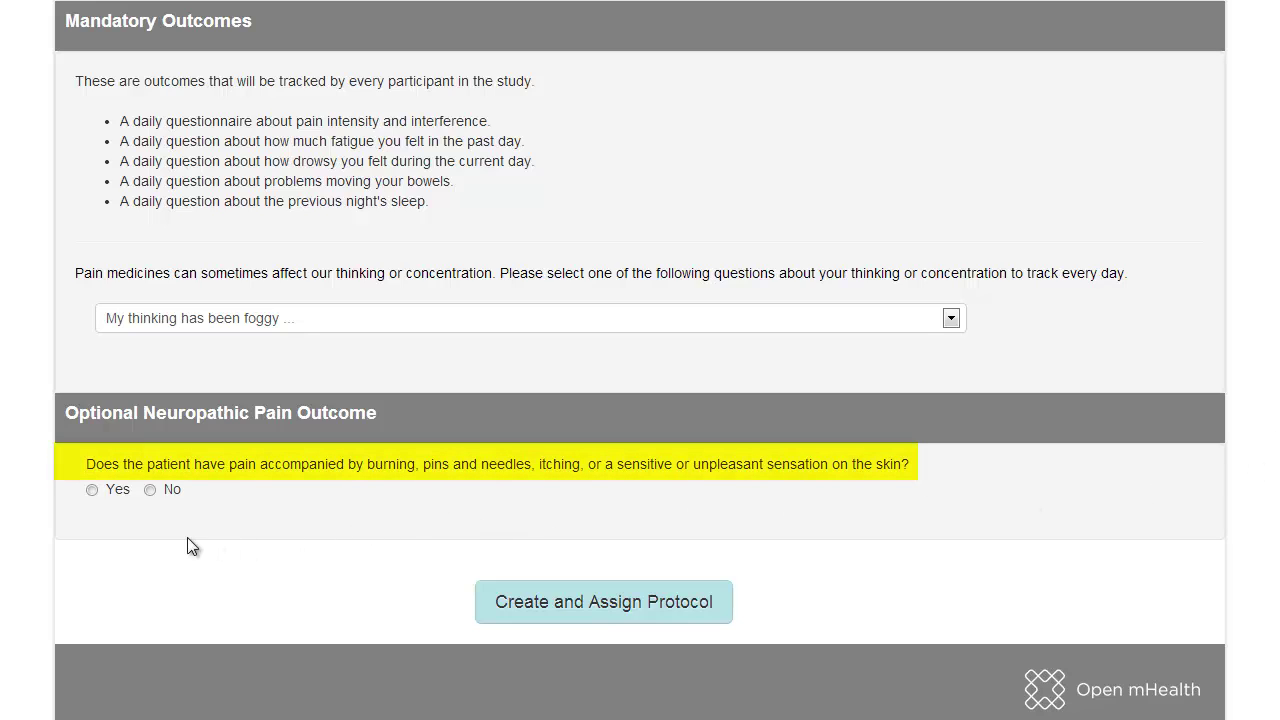
click(92, 492)
click(91, 490)
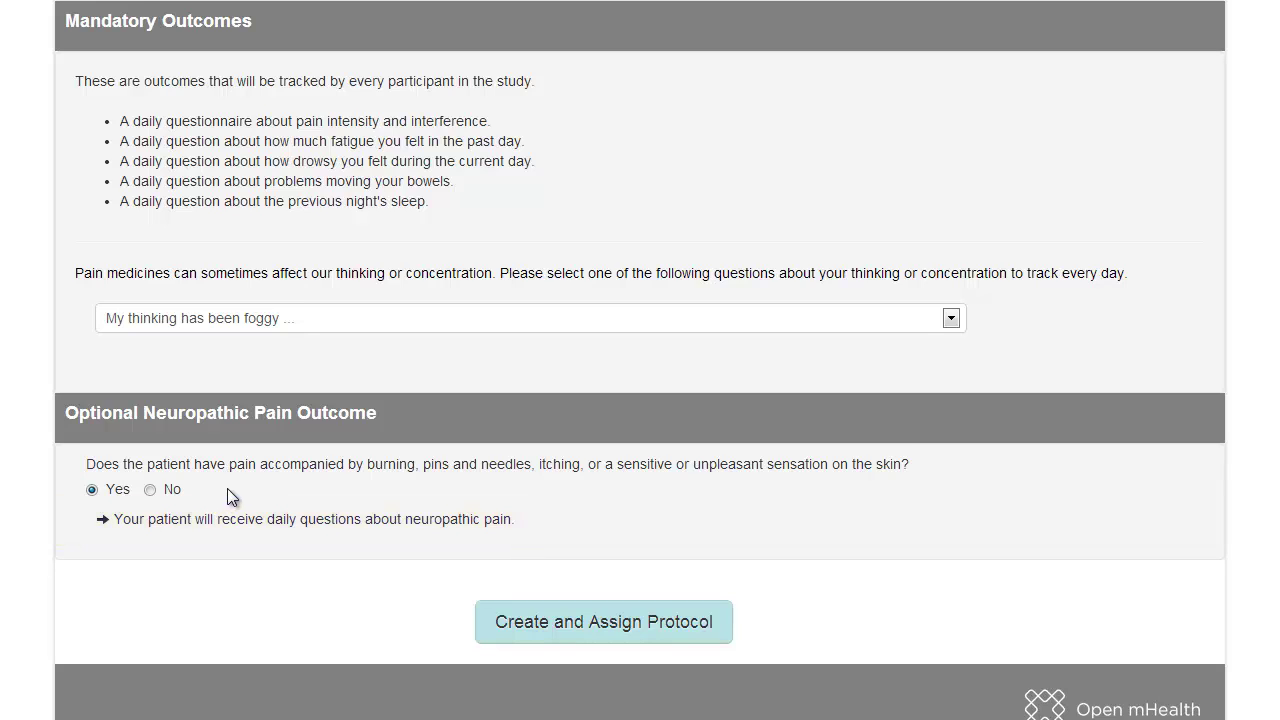
Step: Review the completed study protocol and outcome selections, and create and assign the protocol to the patient
scroll(640, 360, up, 3)
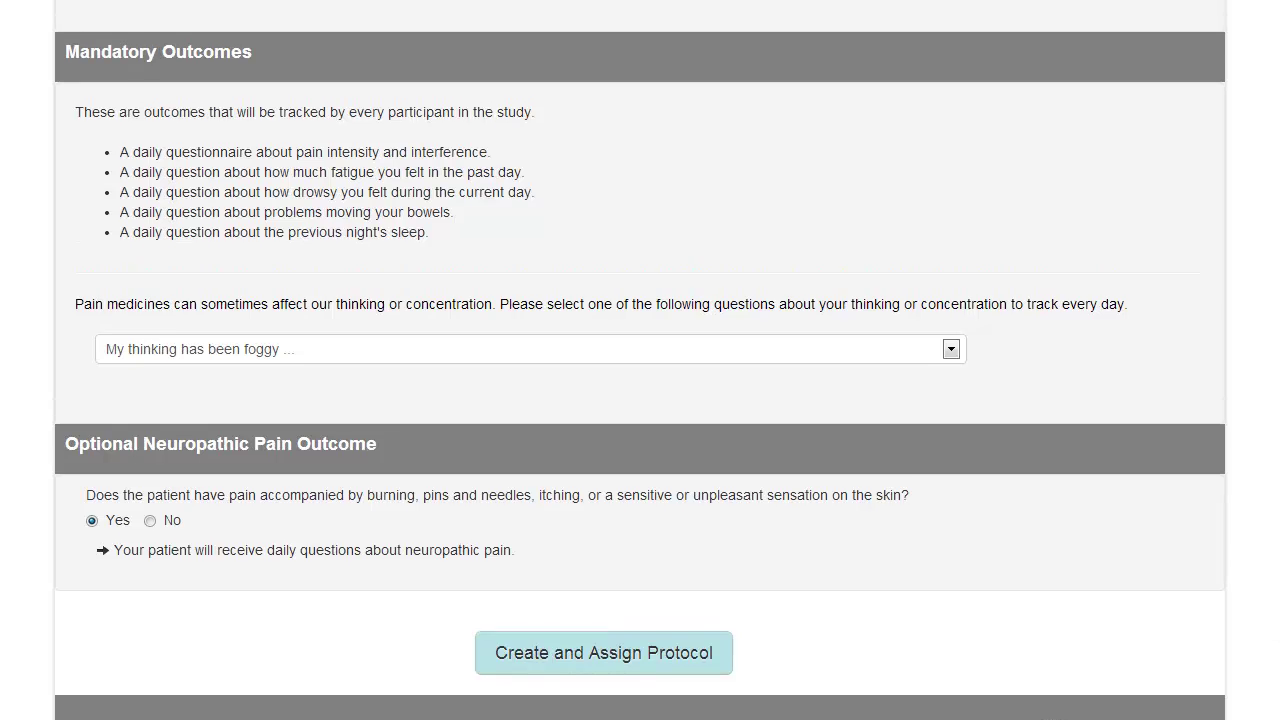
scroll(640, 360, up, 6)
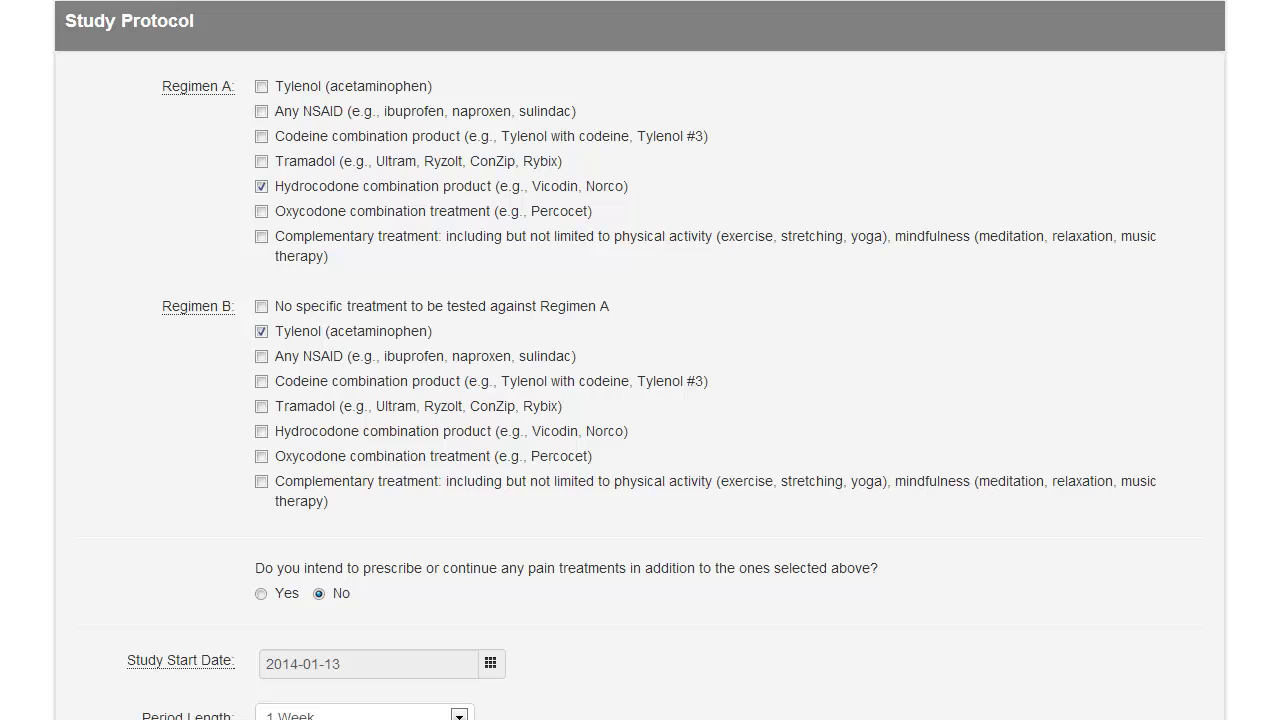
scroll(640, 360, down, 6)
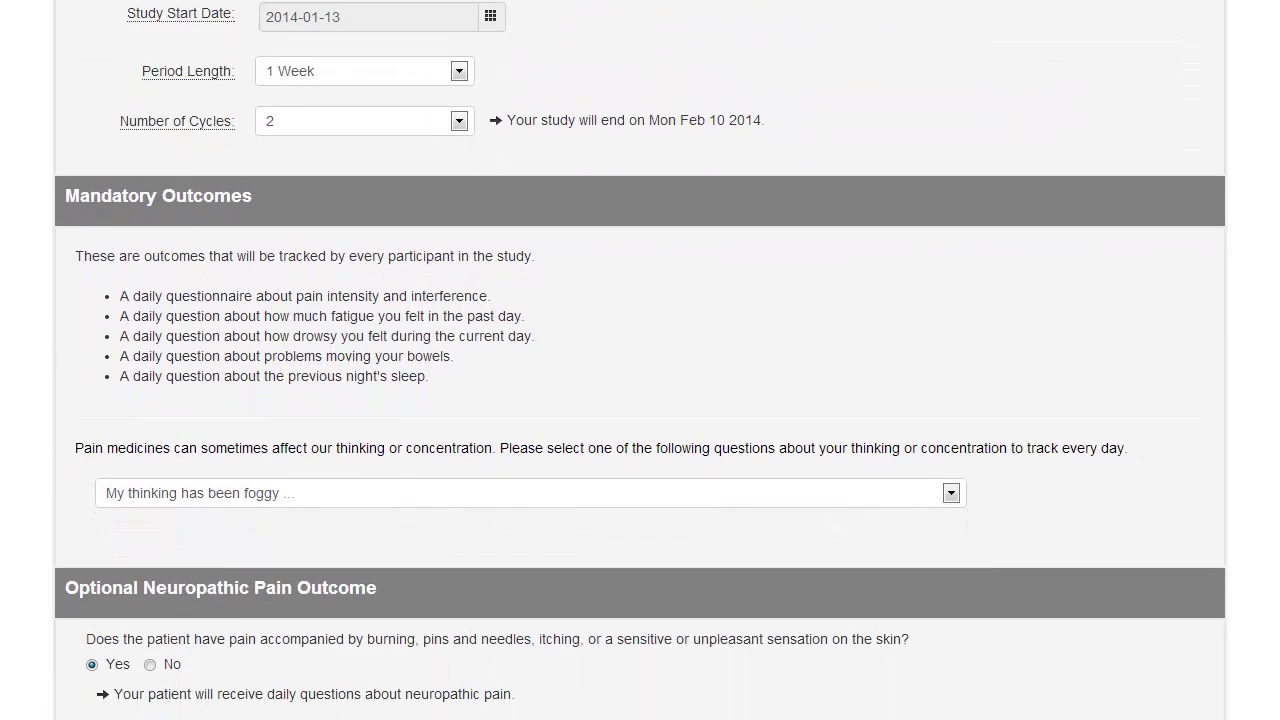
scroll(640, 360, down, 2)
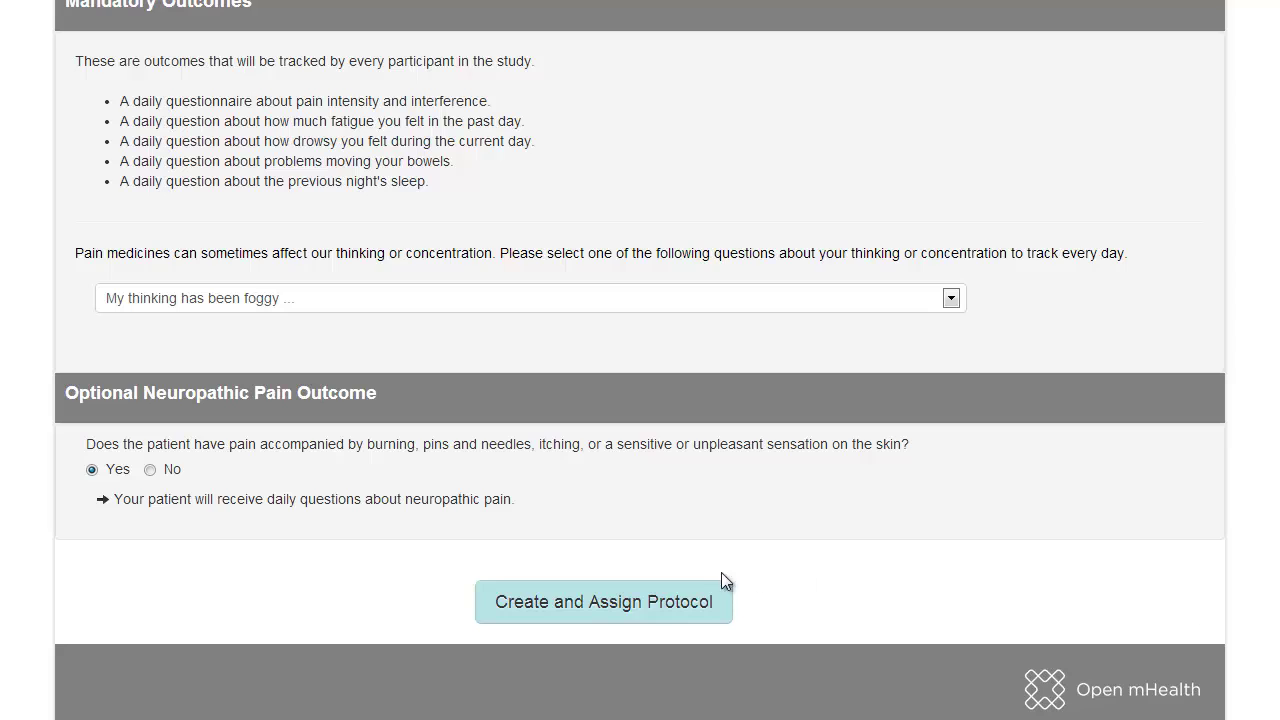
click(643, 610)
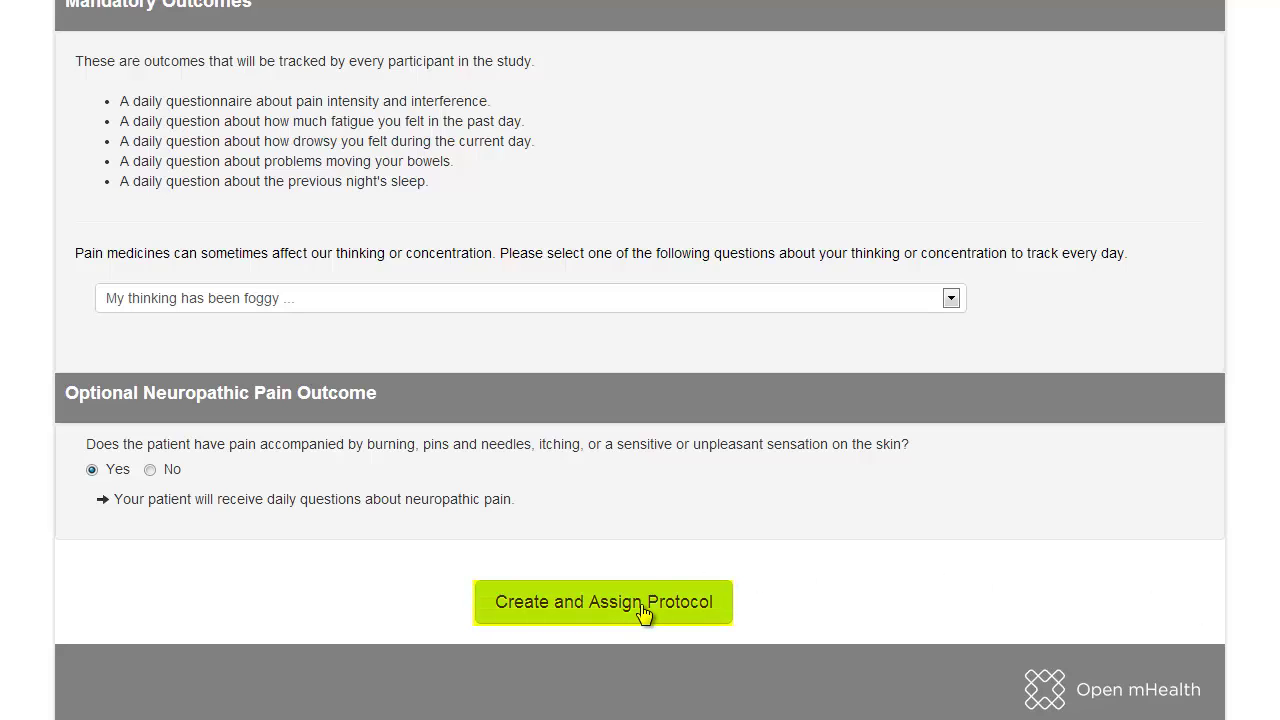